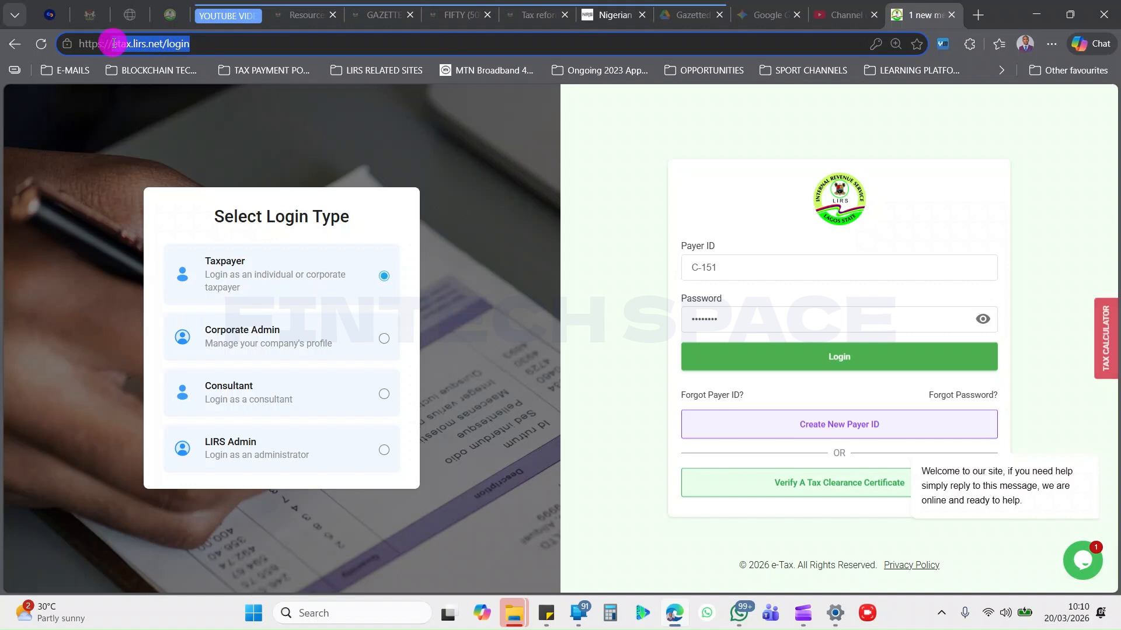
Complete the Payer ID on the taxpayer login form and log in to the account.
left_click(636, 192)
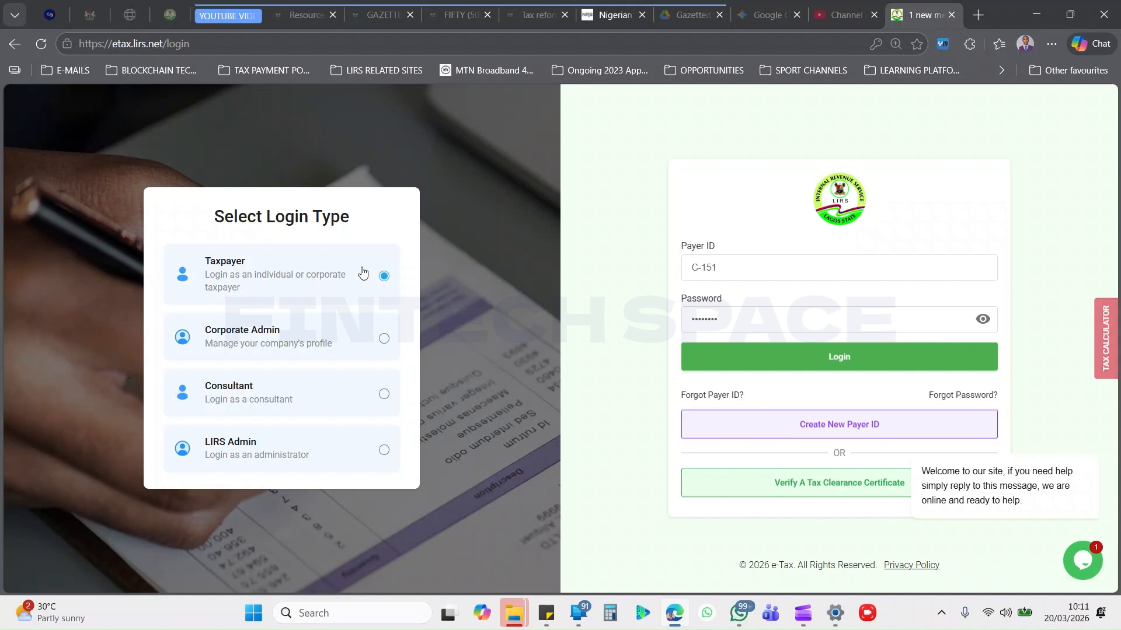
left_click(739, 269)
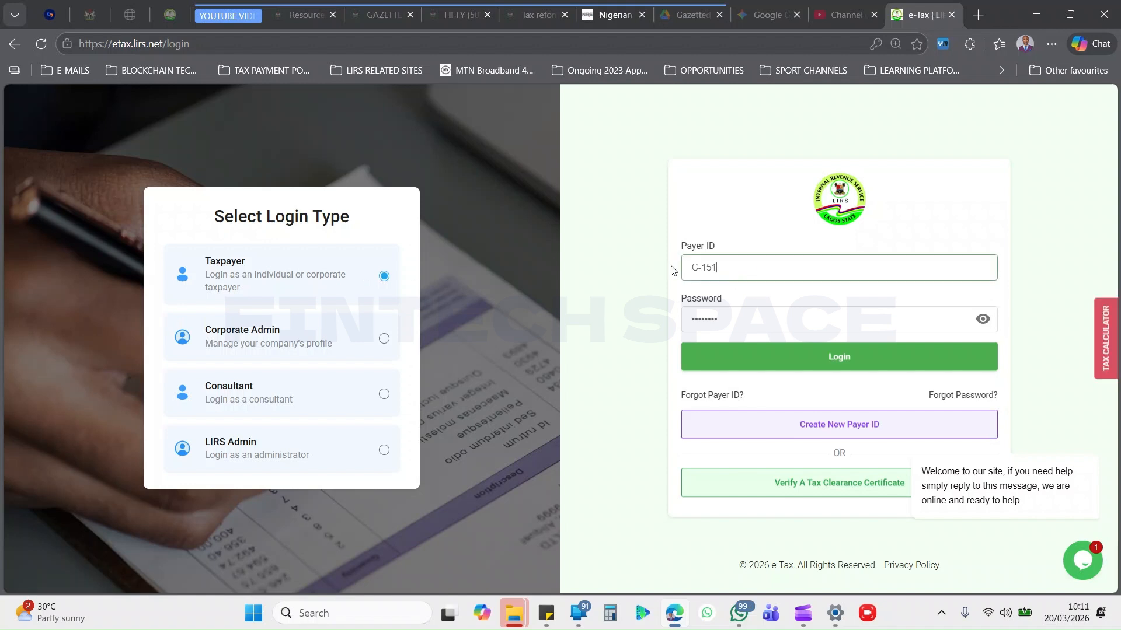
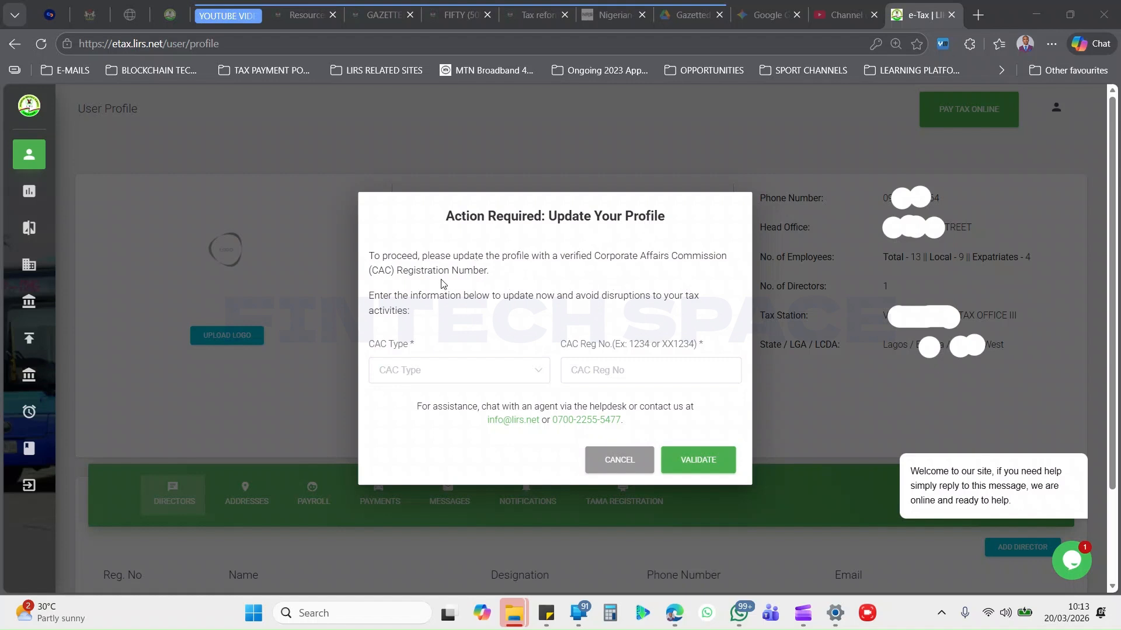
left_click(536, 375)
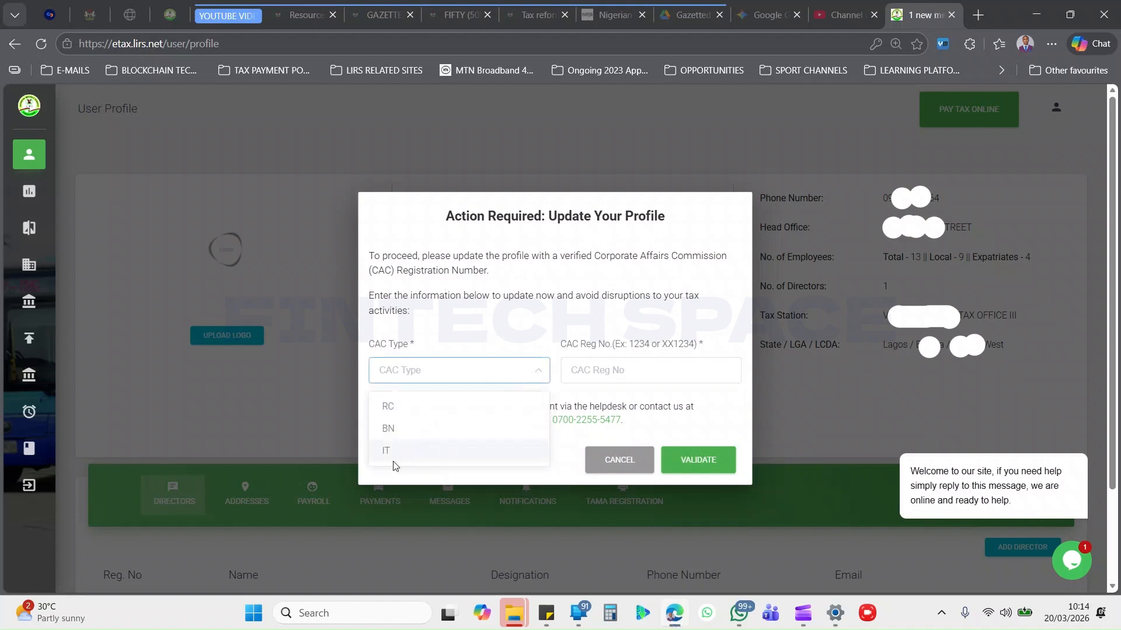
left_click(441, 407)
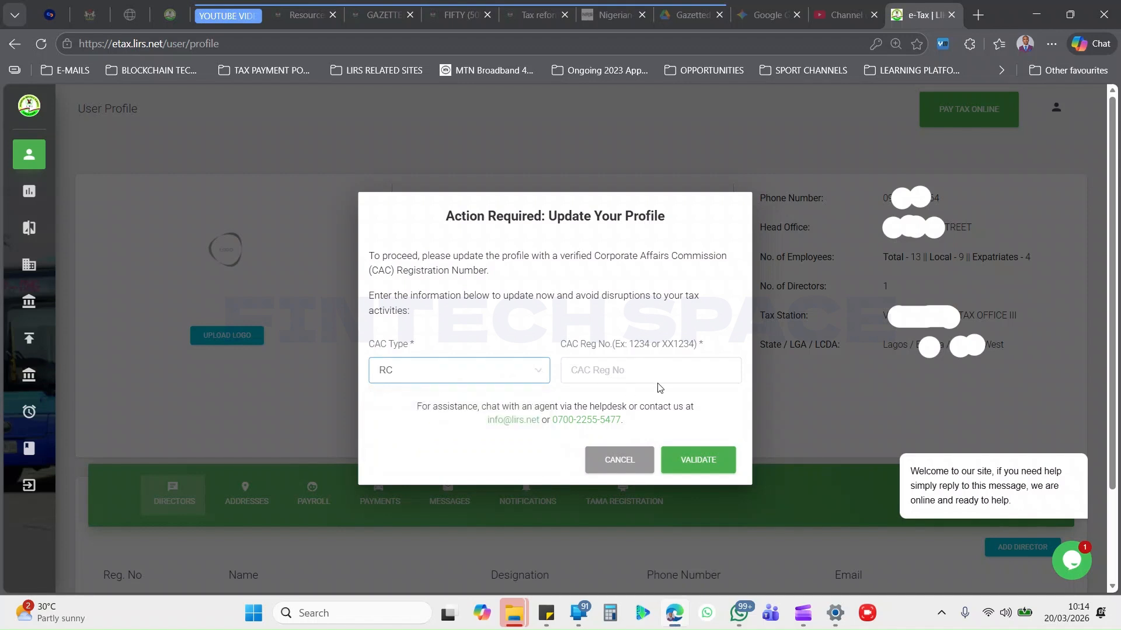
left_click(646, 371)
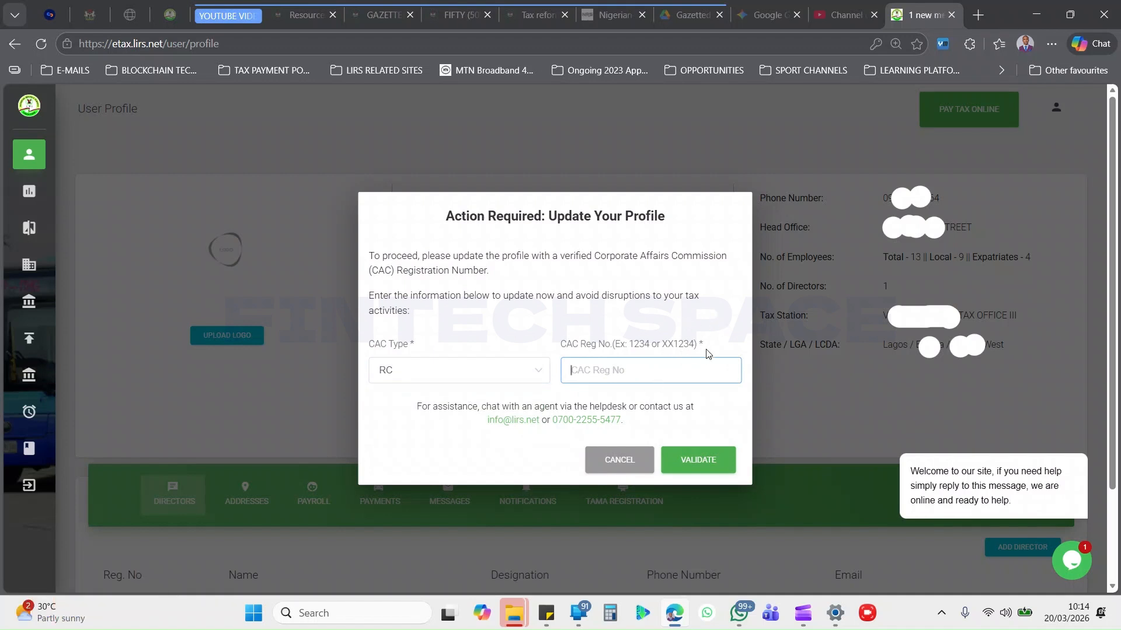
Dismiss the profile update request and open the Generate/Pay Bill page.
left_click(622, 462)
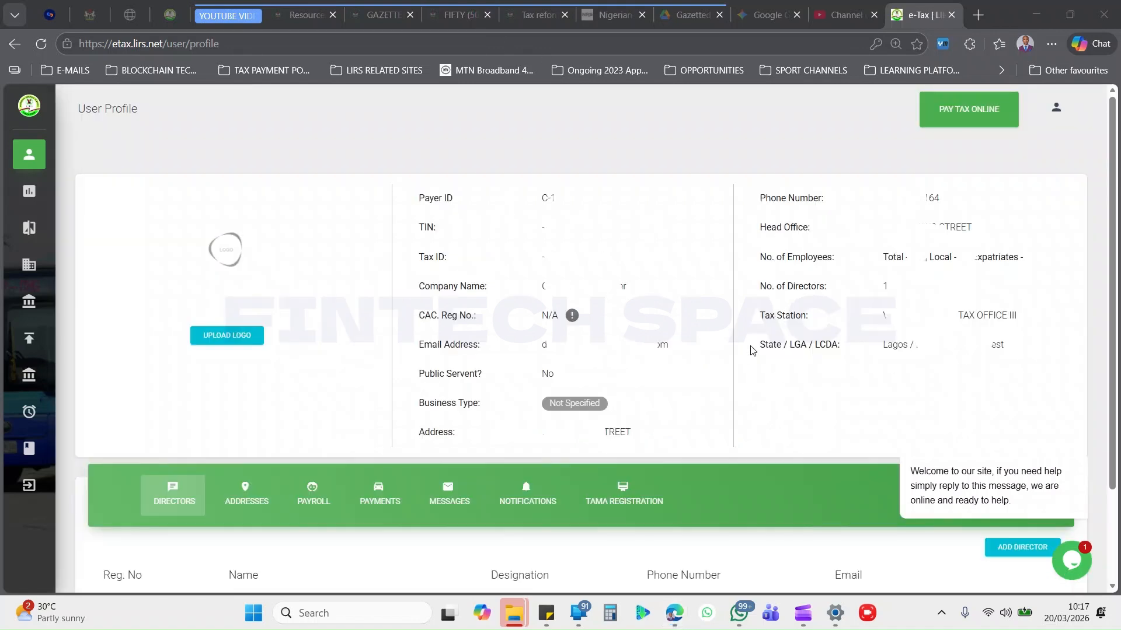
mouse_move(55, 212)
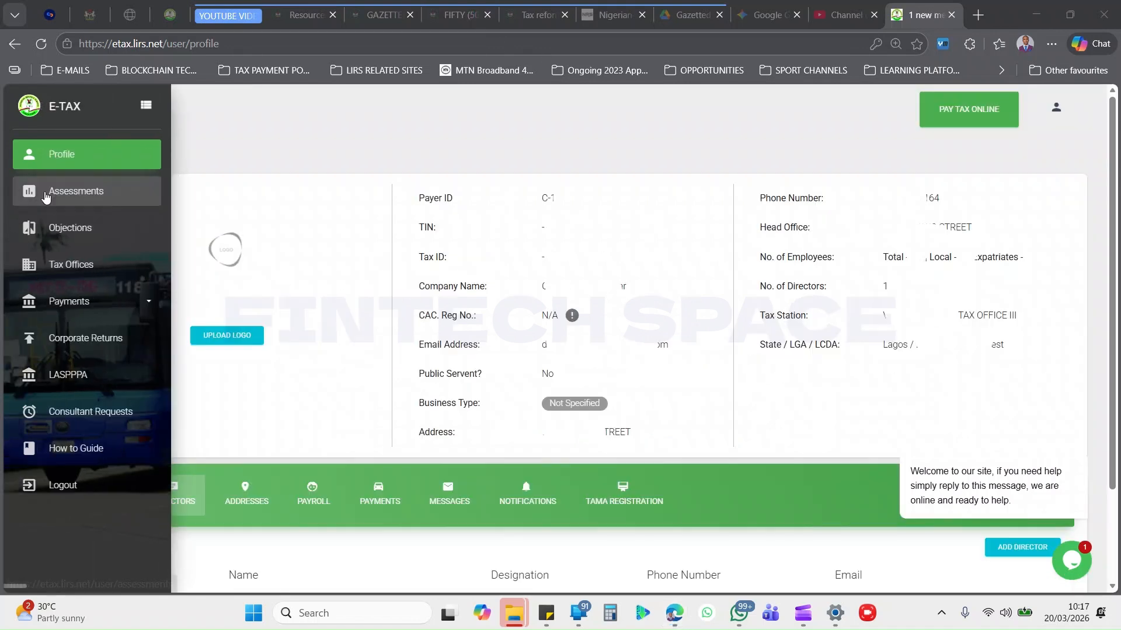
left_click(95, 306)
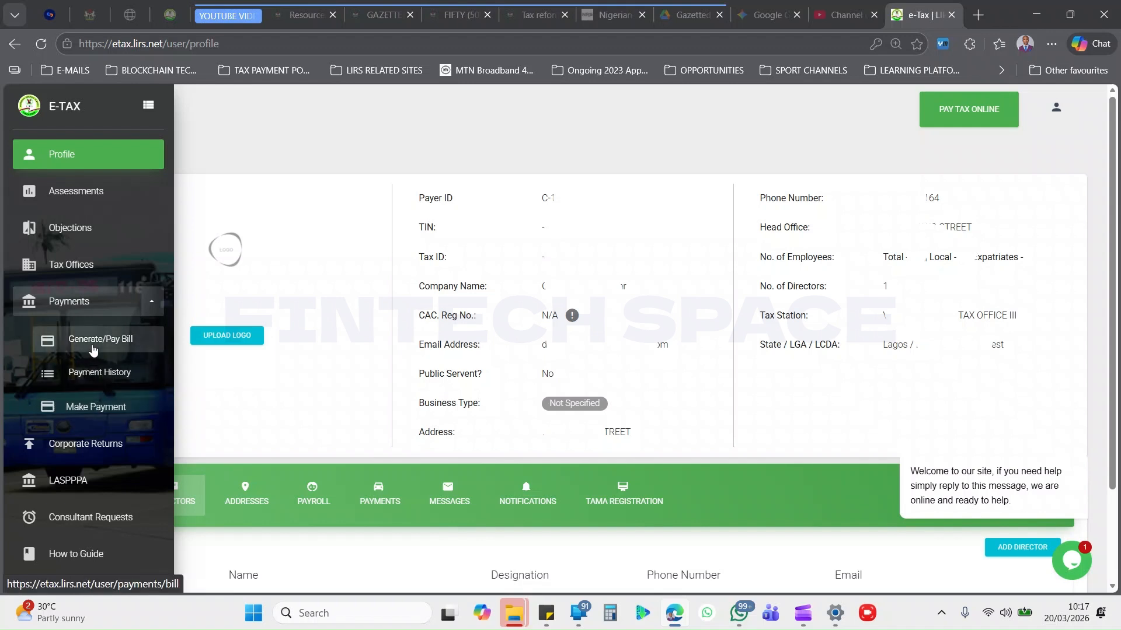
left_click(93, 349)
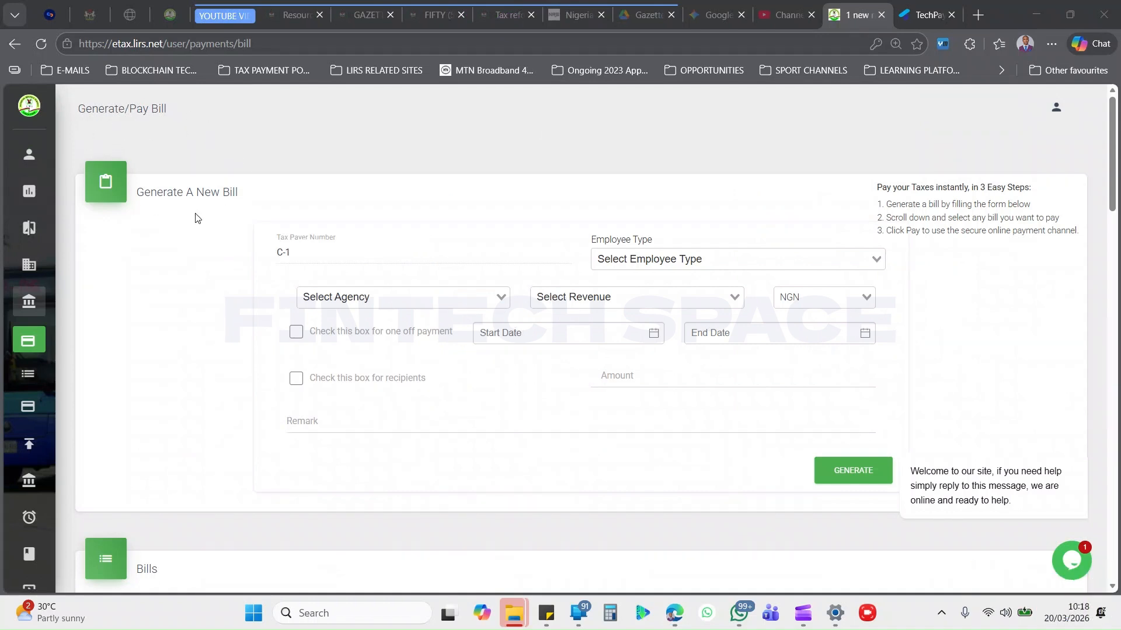
Set the employee type to Local for the new bill.
left_click_drag(241, 191, 139, 195)
left_click(355, 210)
left_click(787, 257)
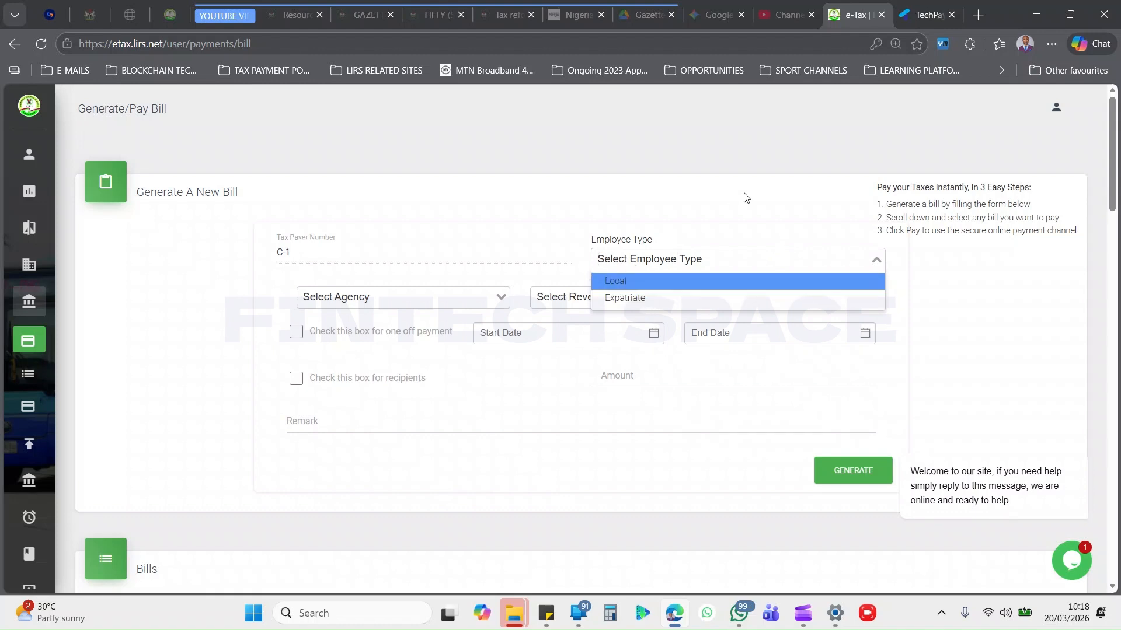
left_click(636, 282)
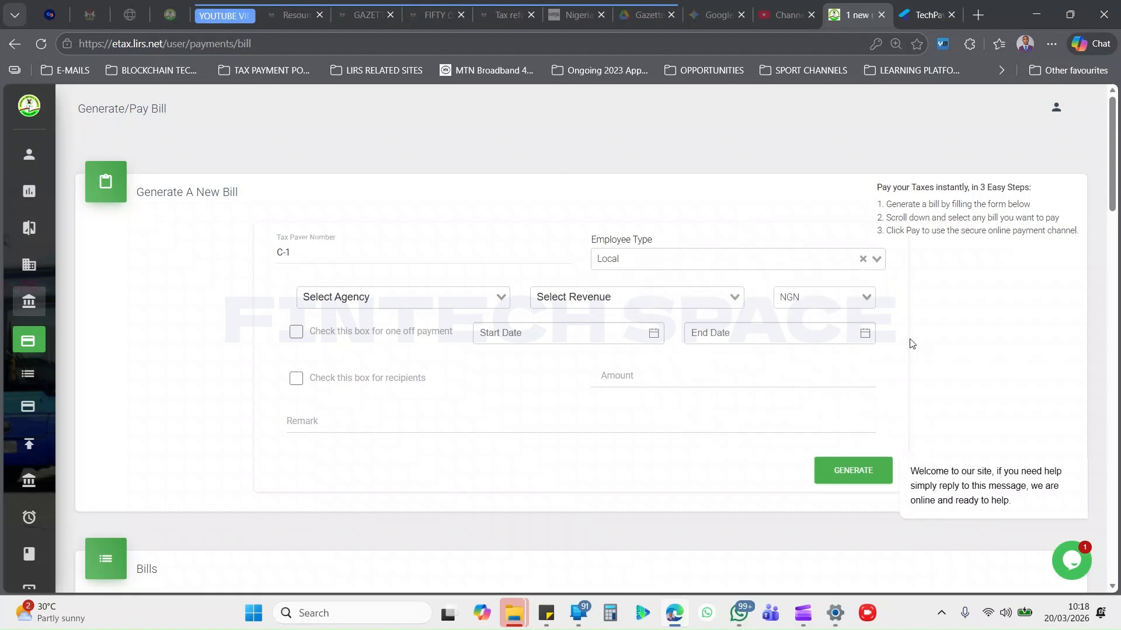
Search the agencies for ikeja and choose Ikeja Tax Office for the bill.
left_click(455, 295)
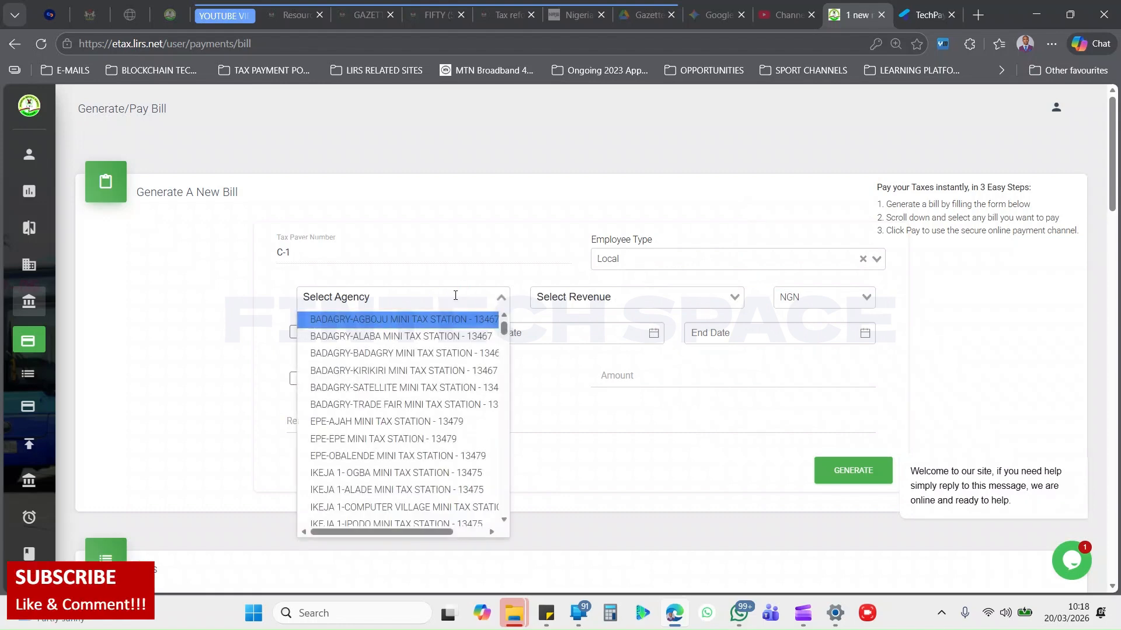
type("ikeja")
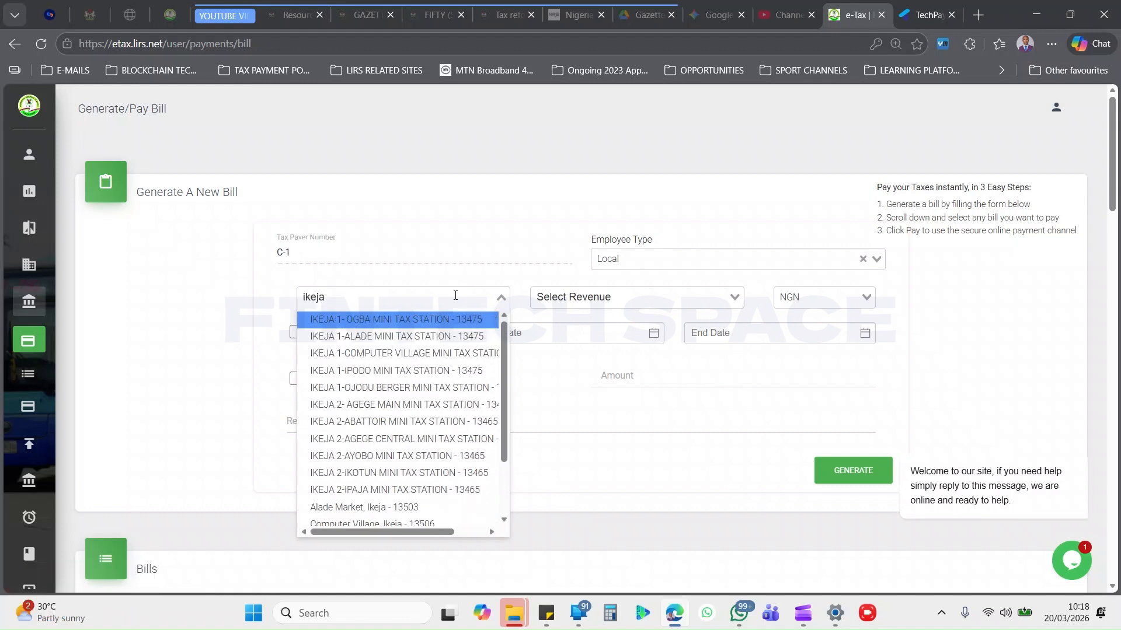
scroll(397, 351, "down", 2)
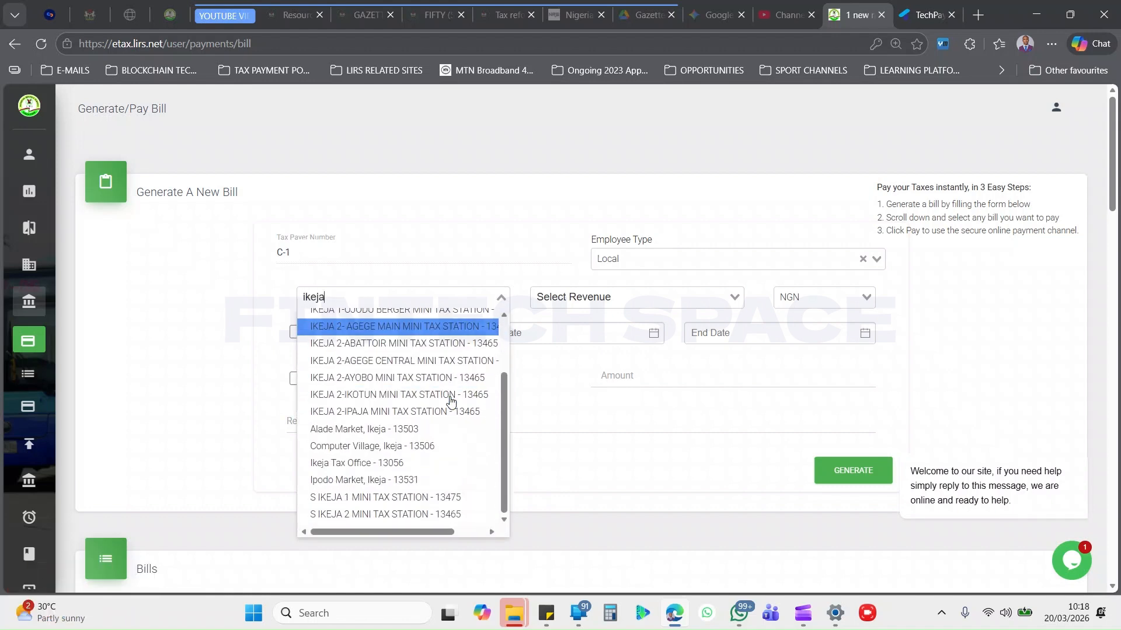
left_click(335, 465)
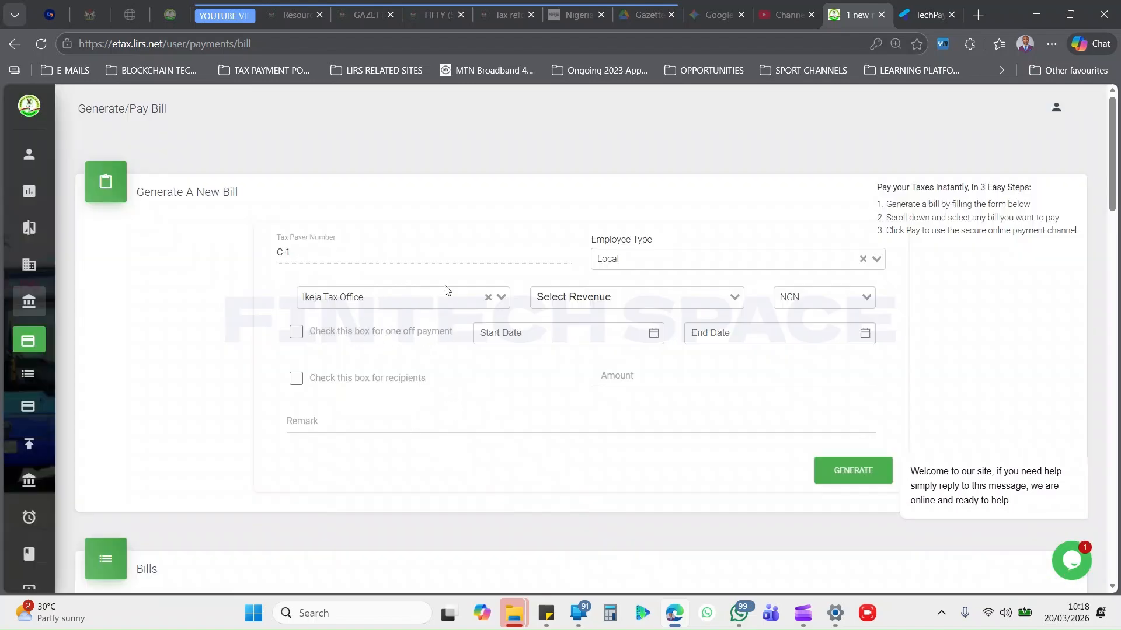
Set the bill's agency to Lagos State Internal Revenue Service and its revenue to Tax on Food in Restaurant.
left_click(488, 299)
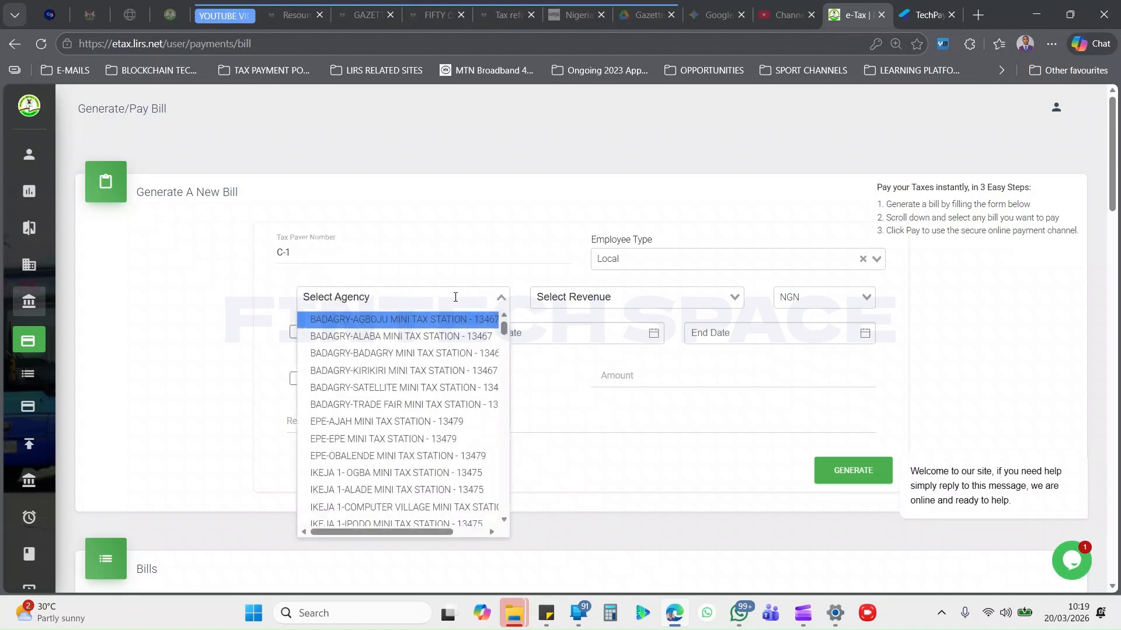
type("reve")
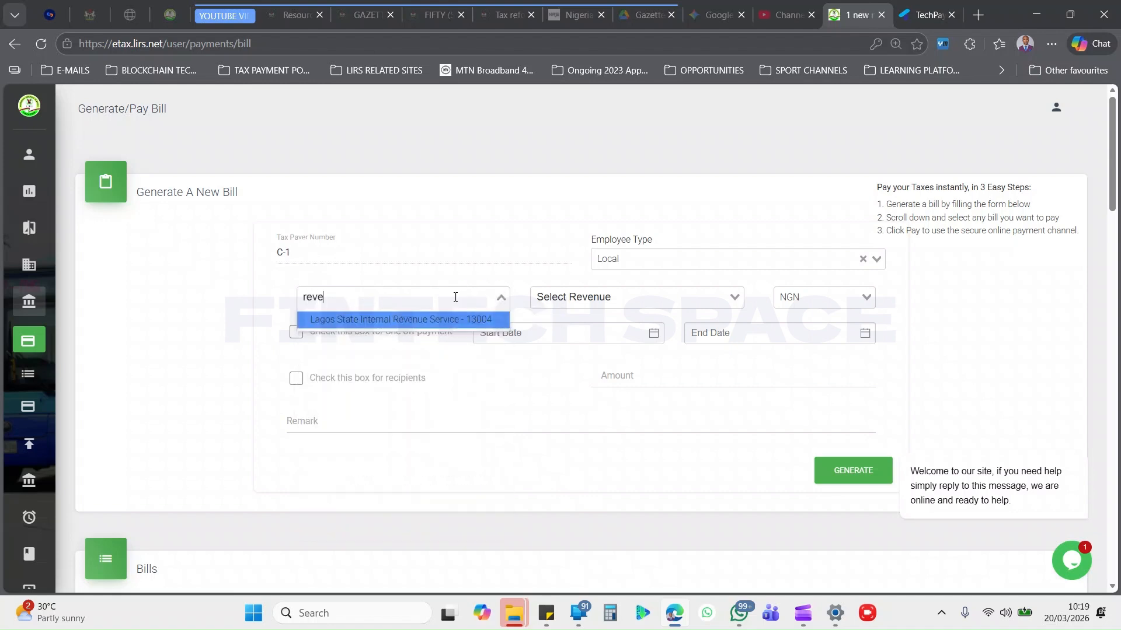
left_click(456, 326)
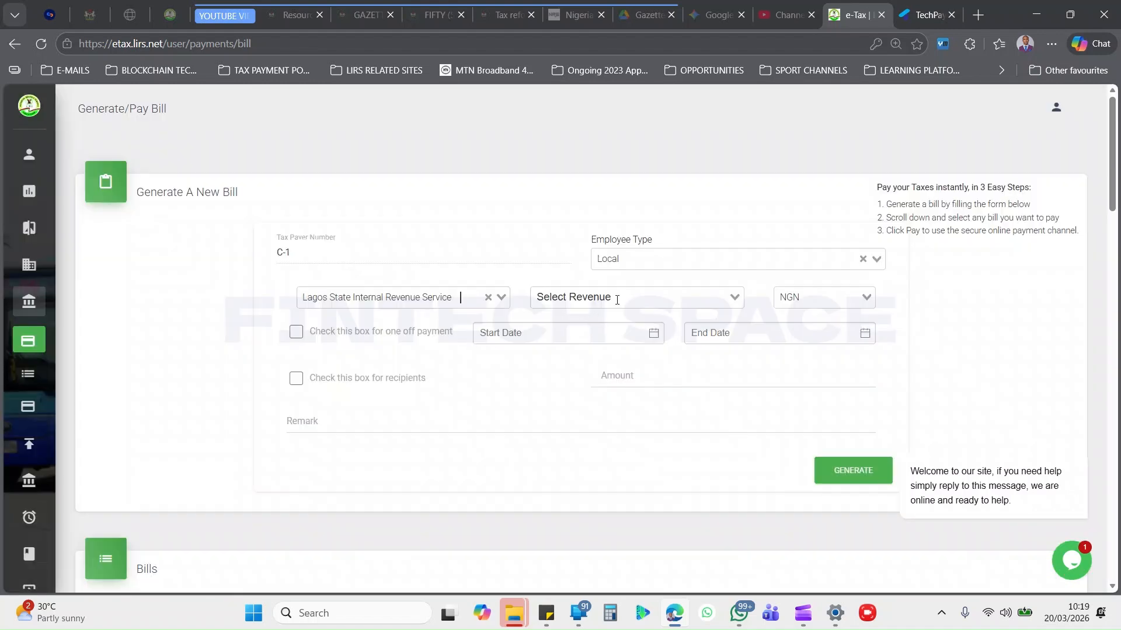
left_click(617, 300)
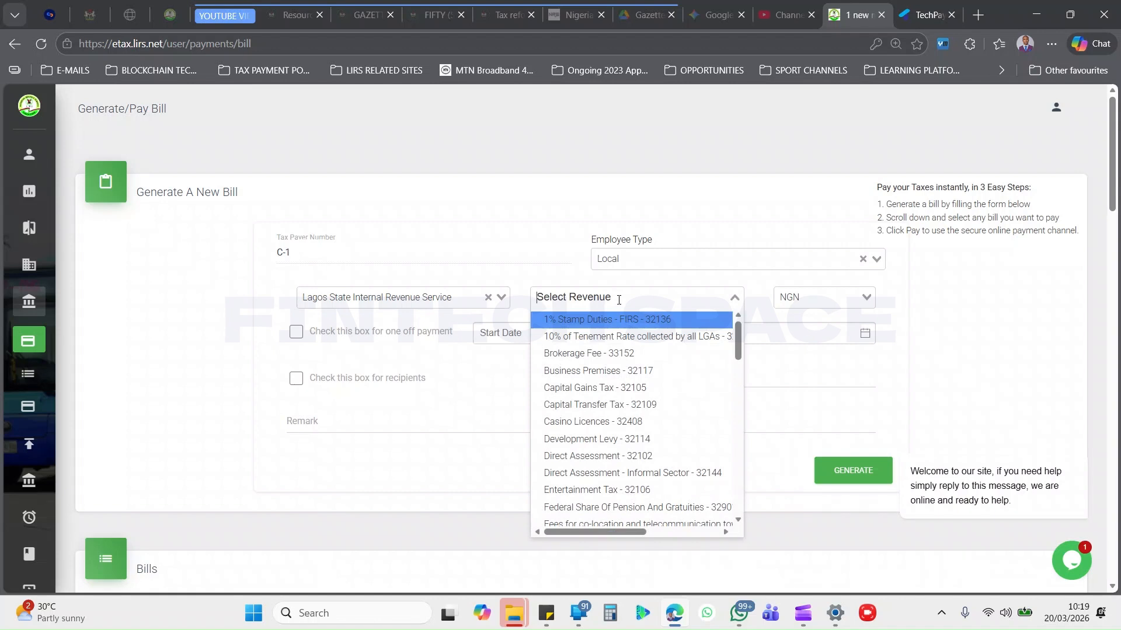
type("foo")
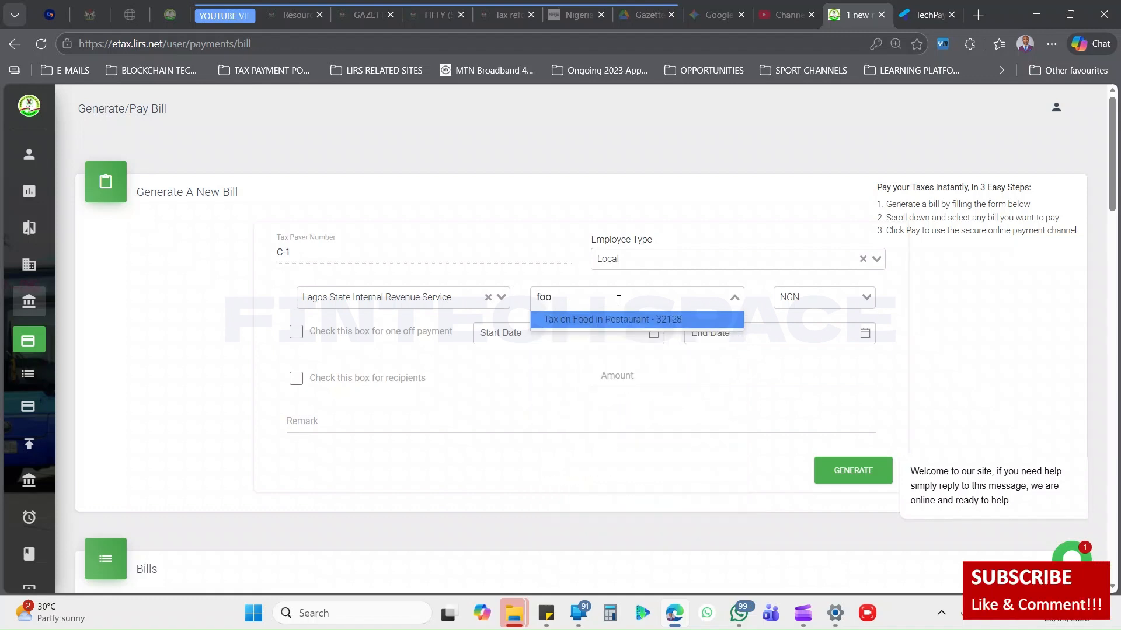
left_click(607, 326)
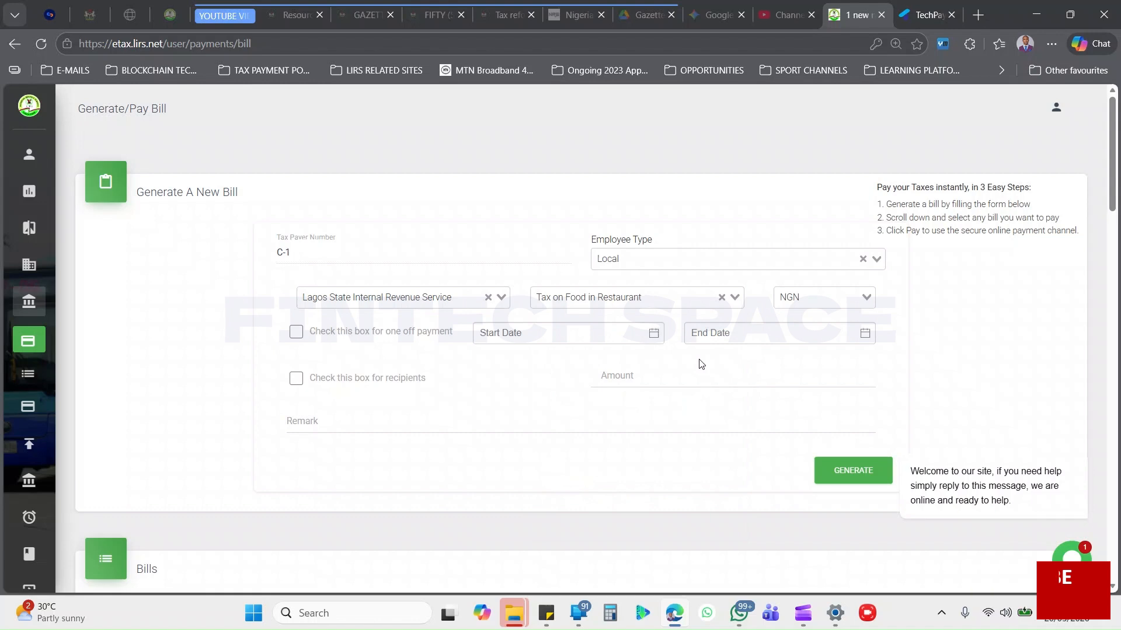
Set both the start date and the end date of the bill to February 2026.
left_click(819, 303)
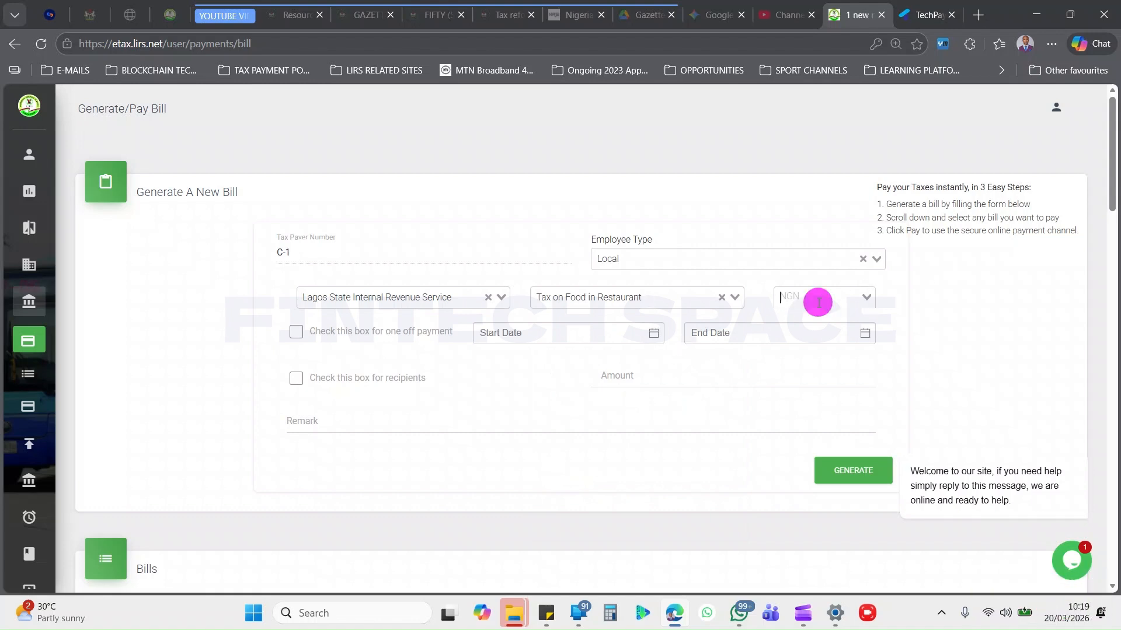
left_click(691, 368)
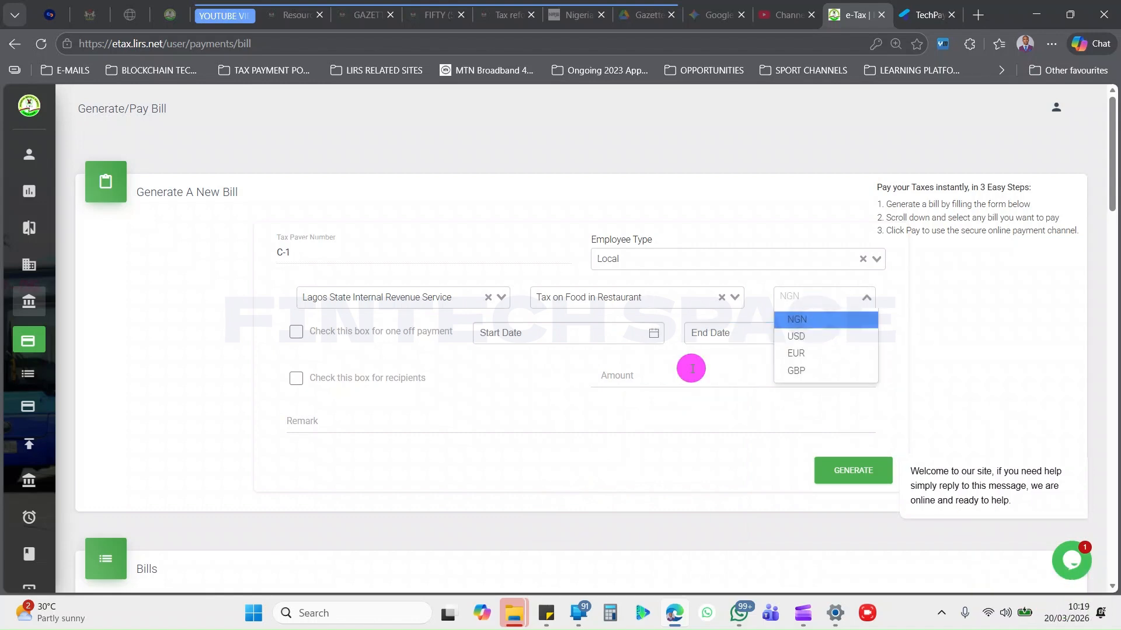
left_click(523, 337)
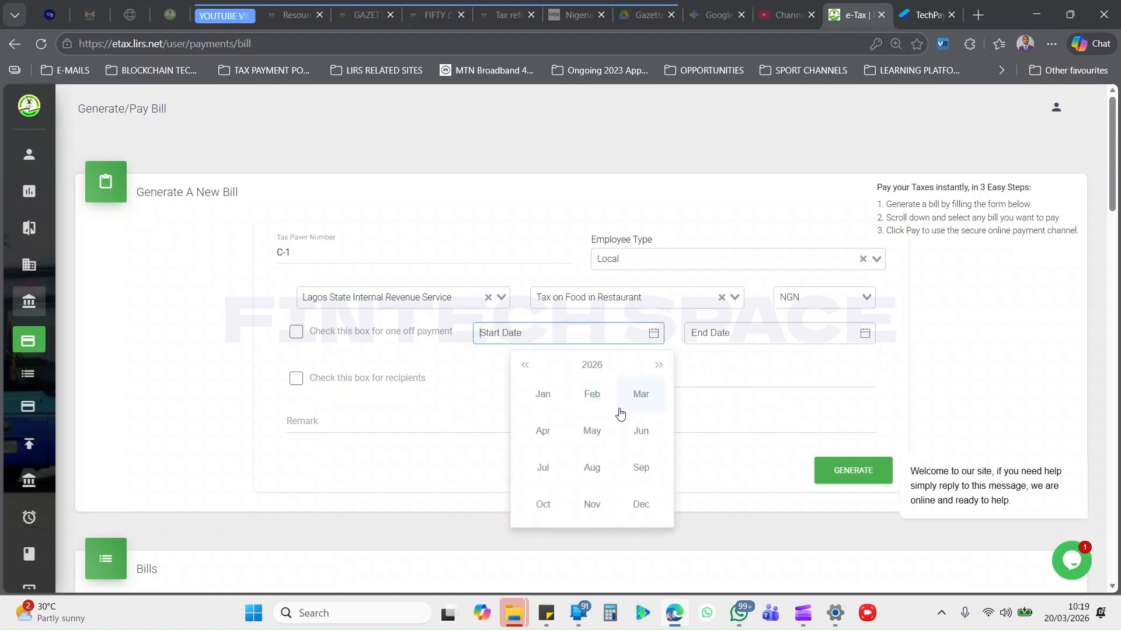
left_click(591, 395)
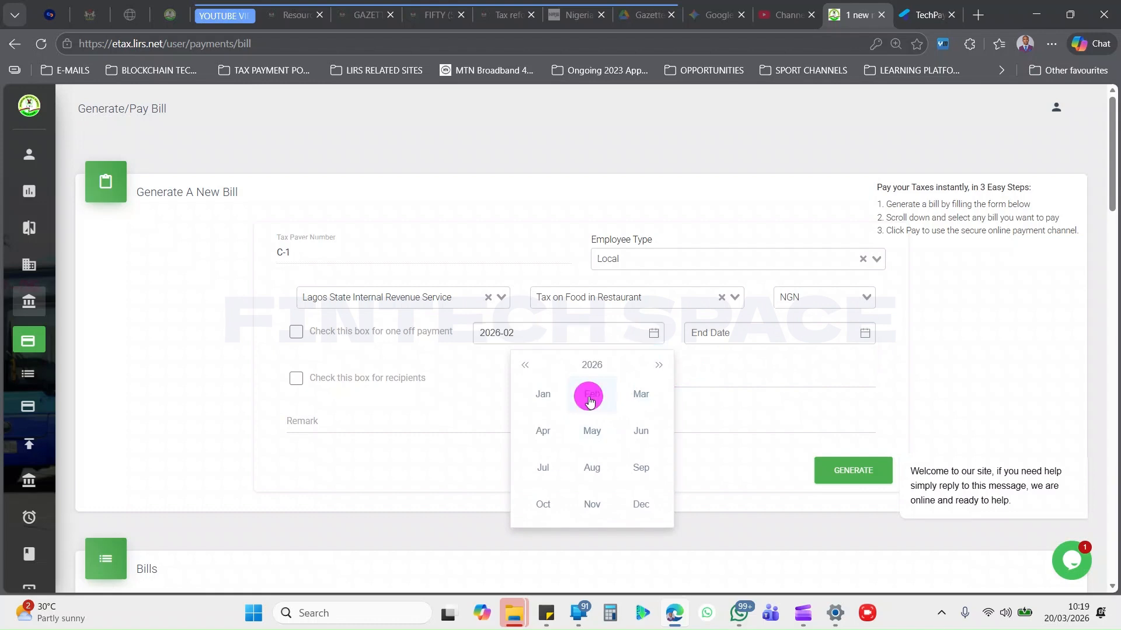
left_click(756, 333)
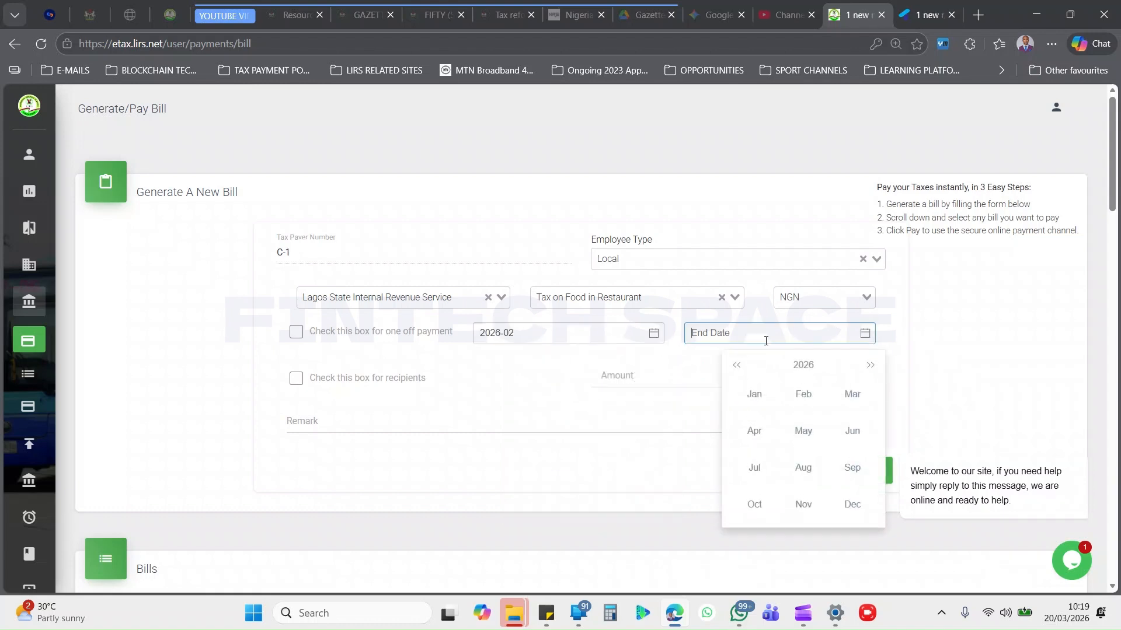
left_click(811, 390)
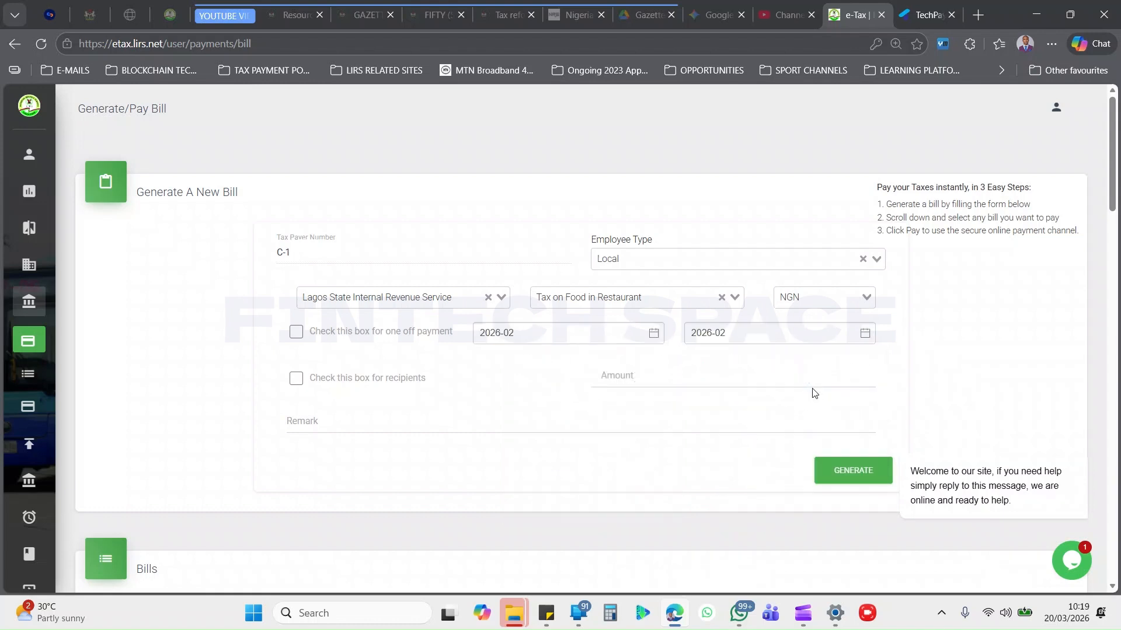
Enter an amount of 100,450 and the remark FOOD FEB 2026 for the bill.
left_click(624, 376)
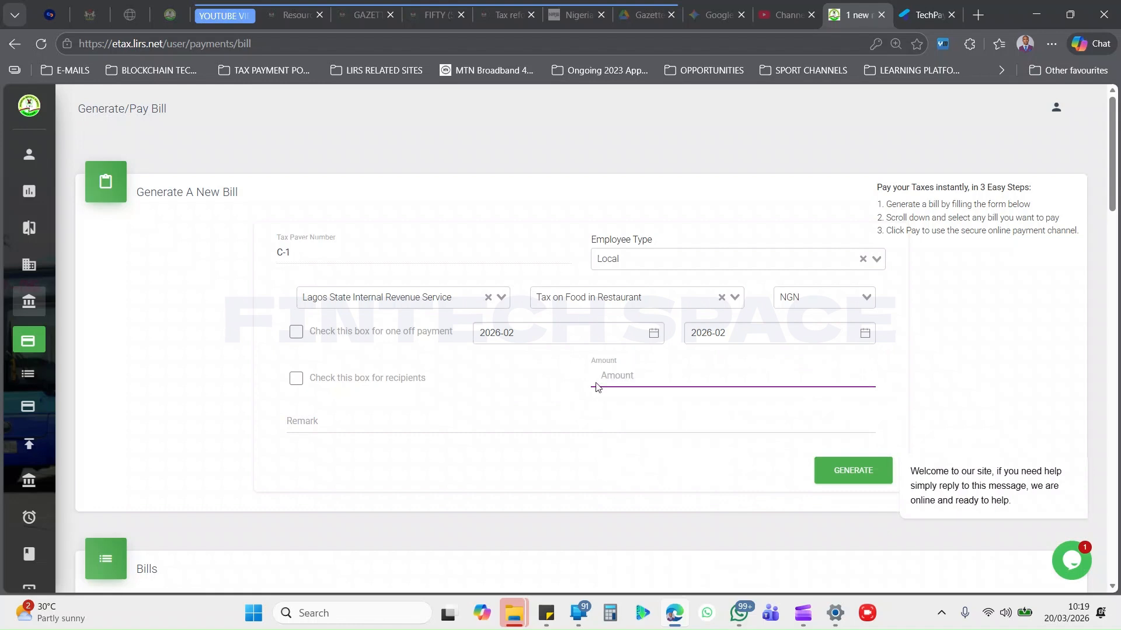
type("100450")
left_click(559, 386)
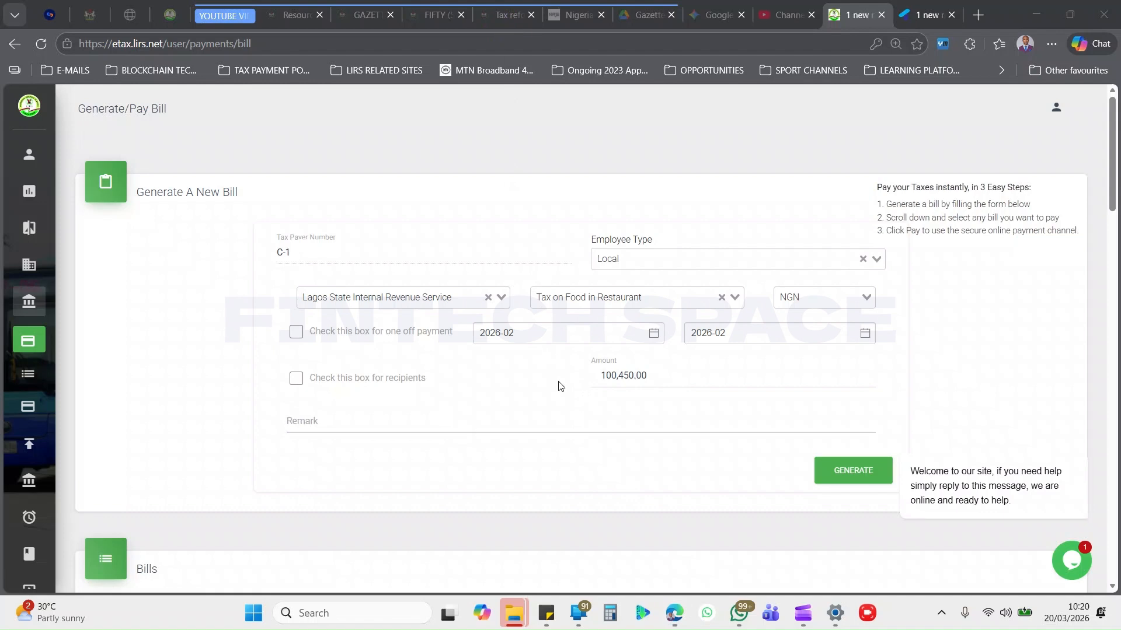
left_click(477, 423)
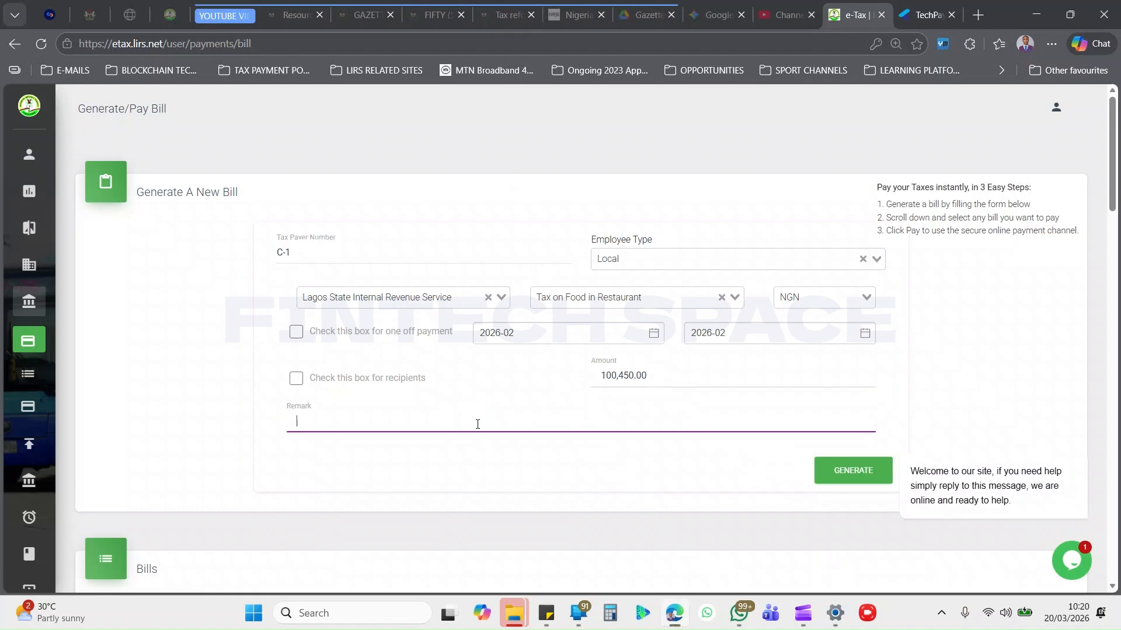
type("FOOD FEB 2026")
Generate the bill, approving its details, and copy the bill reference.
left_click(825, 479)
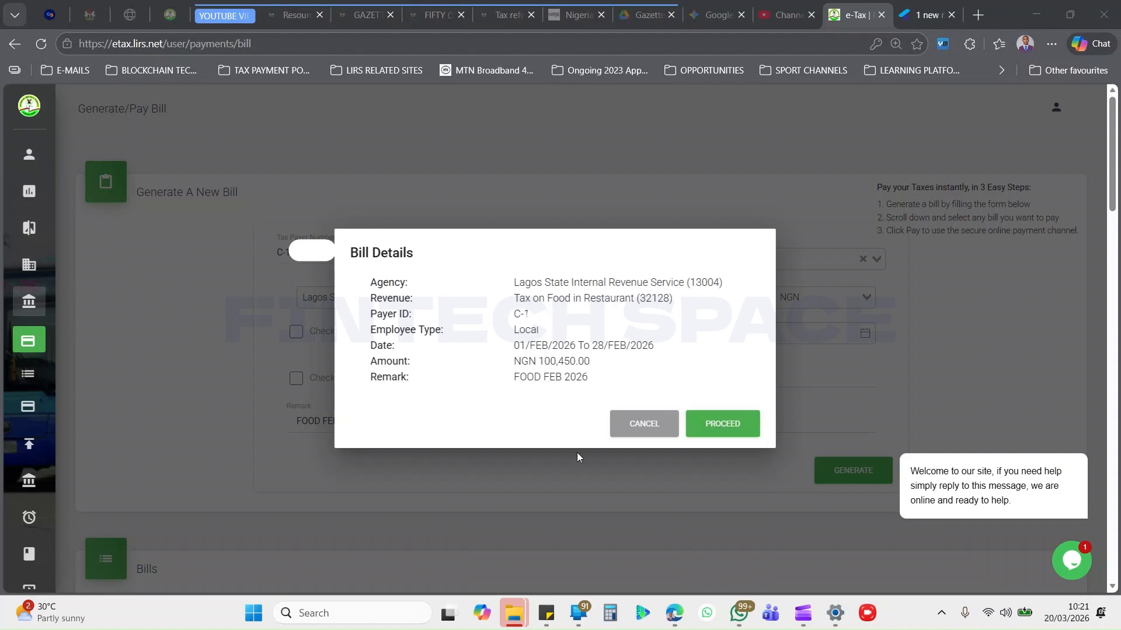
left_click(719, 425)
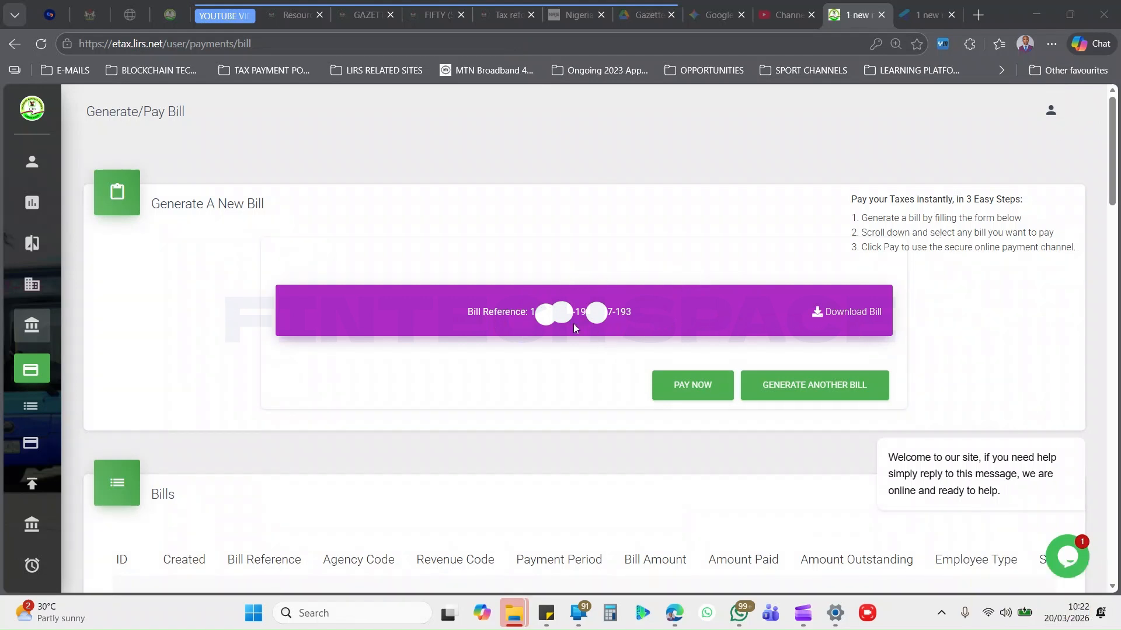
left_click_drag(636, 312, 530, 316)
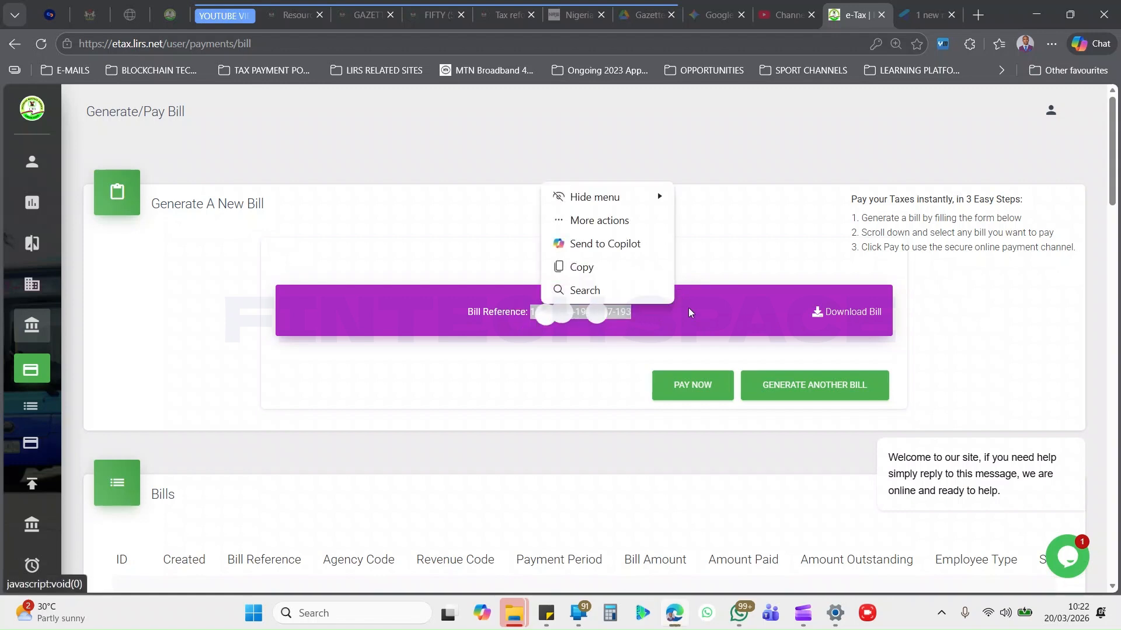
left_click(582, 268)
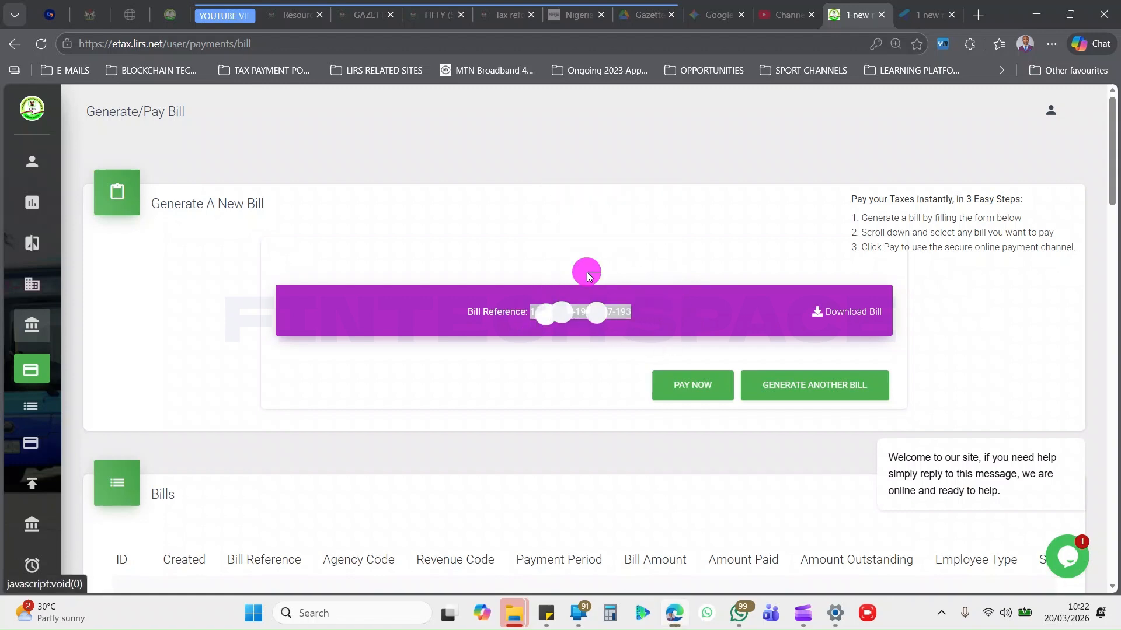
Download the generated Tax on Food in Restaurant bill.
left_click(848, 313)
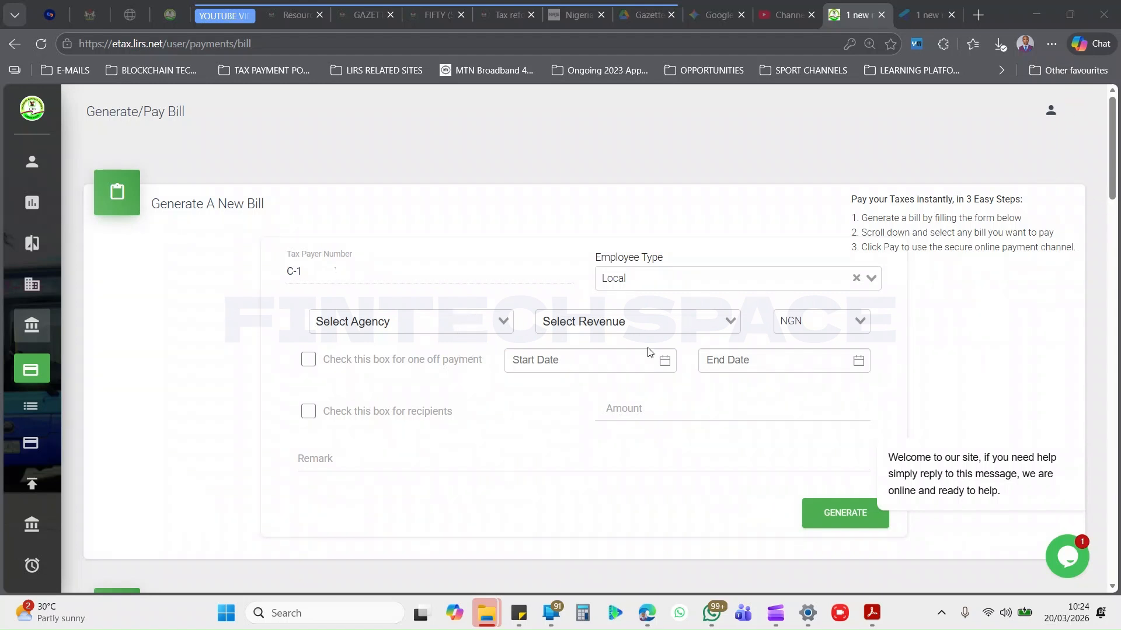
Set the new bill's agency to Lagos State Internal Revenue Service and its revenue to Tax on Drinks on Bar.
left_click(409, 322)
type("REV")
key("Return")
left_click(664, 322)
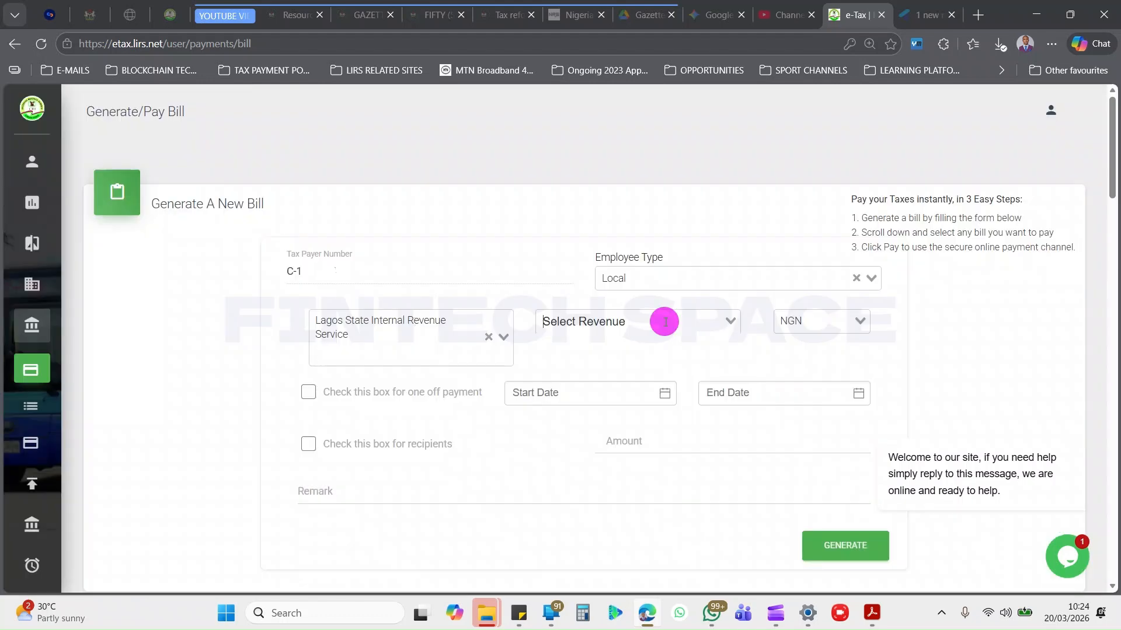
type("DR")
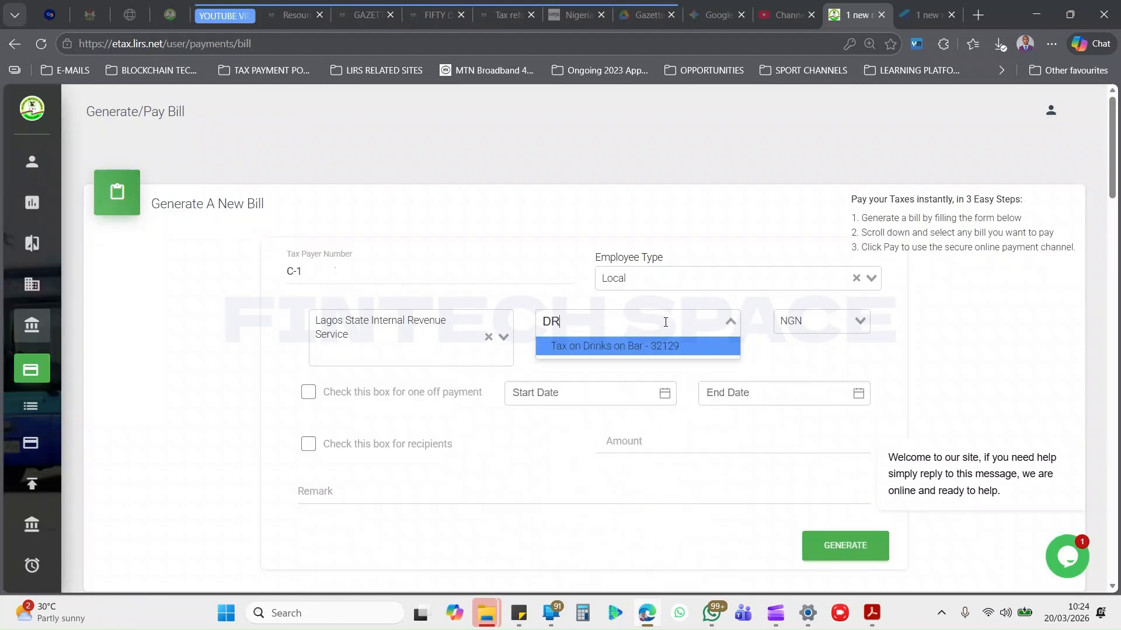
left_click(653, 350)
Set both the start date and the end date of the drinks bill to February 2026.
left_click(615, 403)
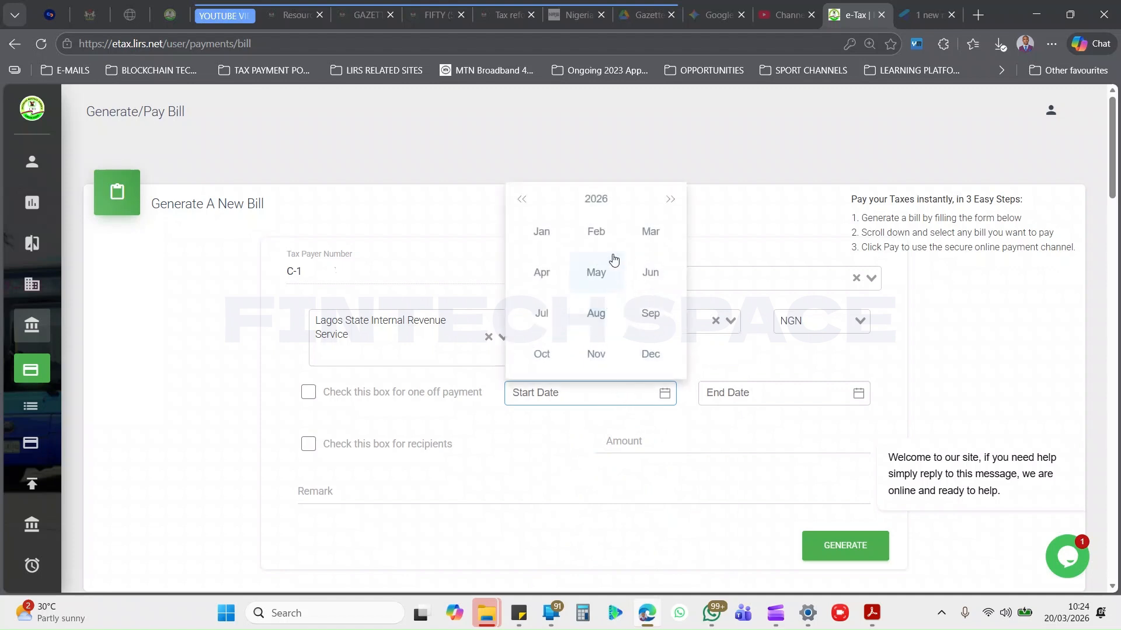
left_click(598, 234)
left_click(770, 393)
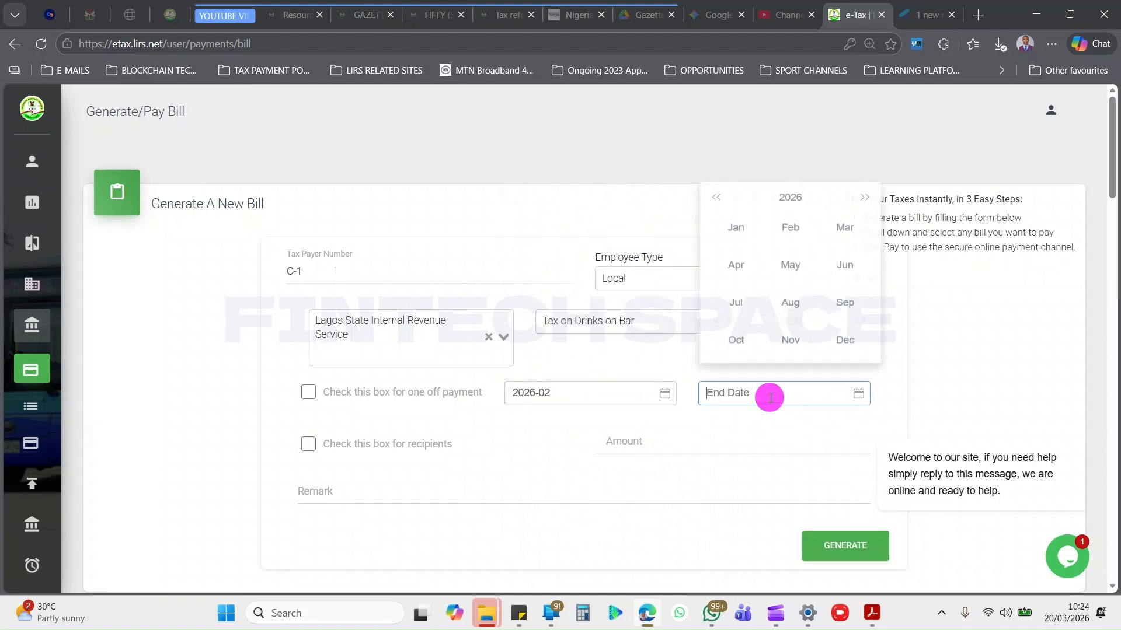
left_click(785, 234)
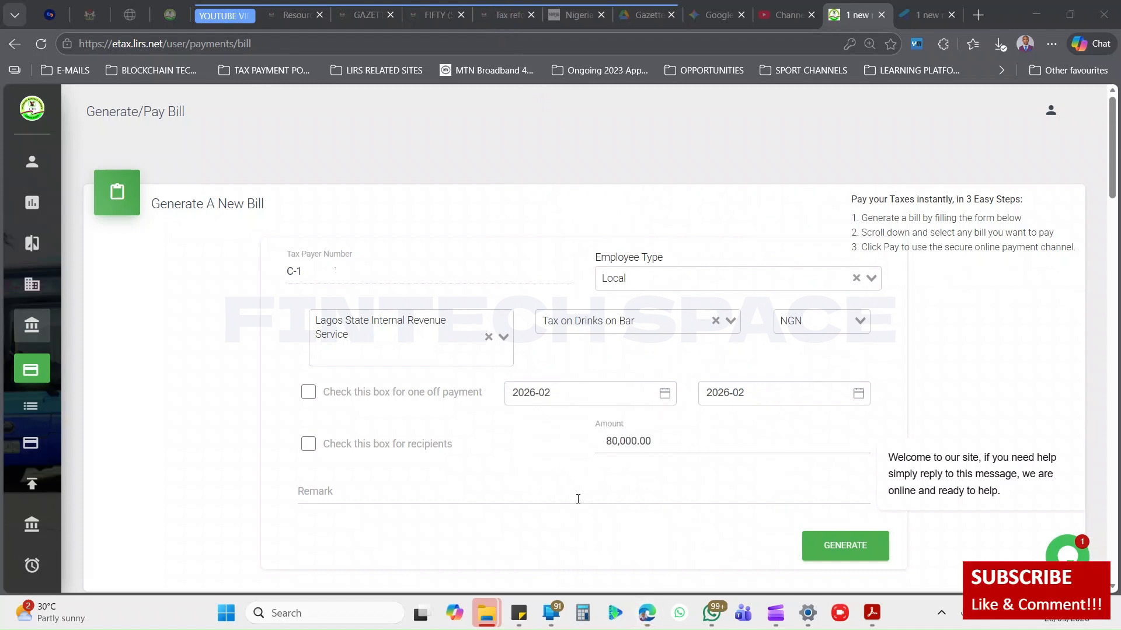
Enter an amount of 80,000 and the remark DRINKS FEB 2026, and generate the drinks bill.
left_click(488, 489)
type("D")
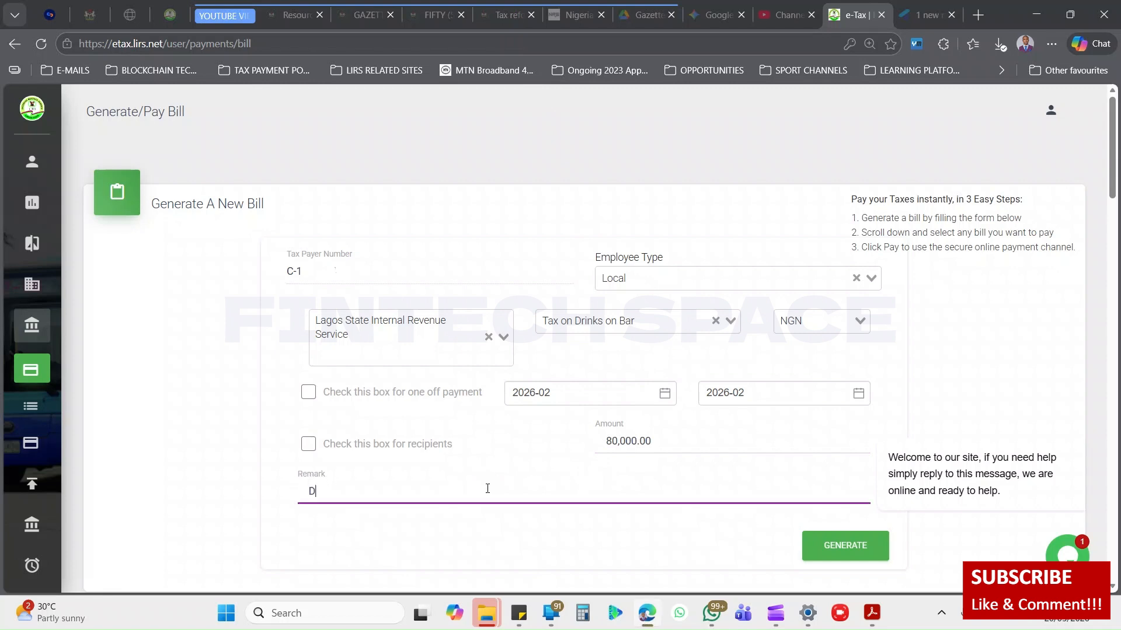
type("RINKS FEB 2026")
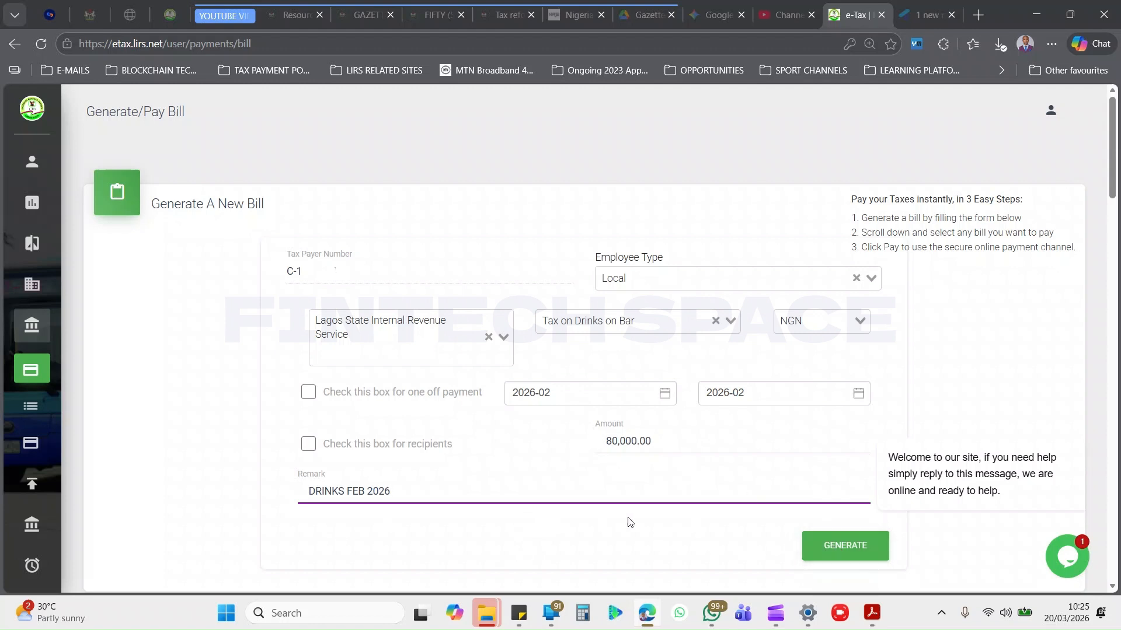
key("Return")
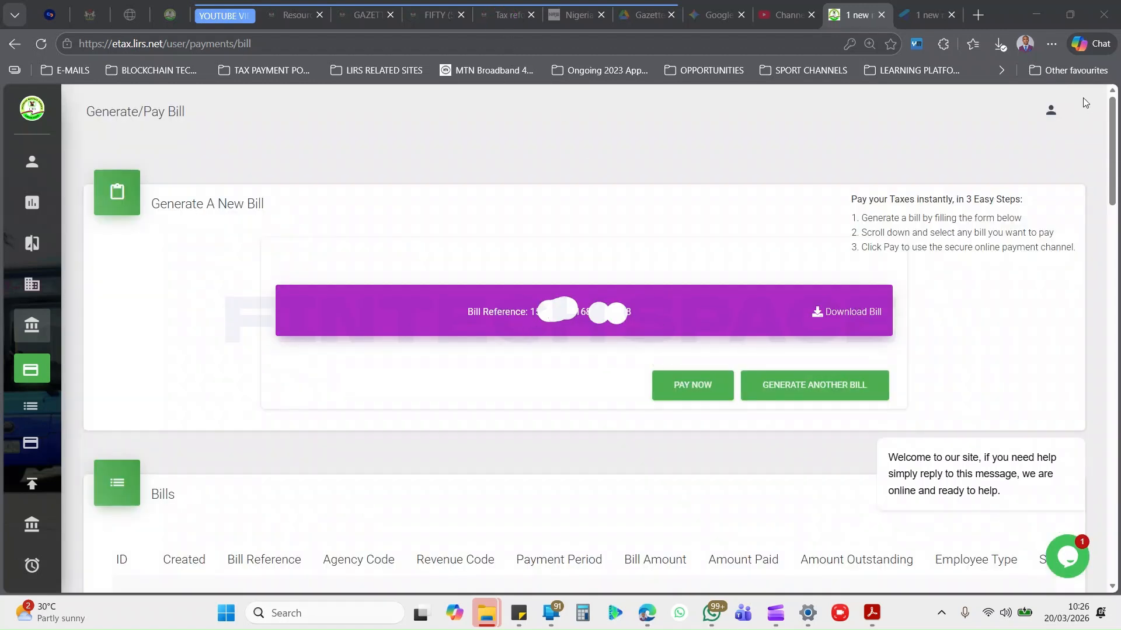
Copy the reference of the generated Tax on Drinks on Bar bill and download the bill.
left_click_drag(630, 313, 530, 313)
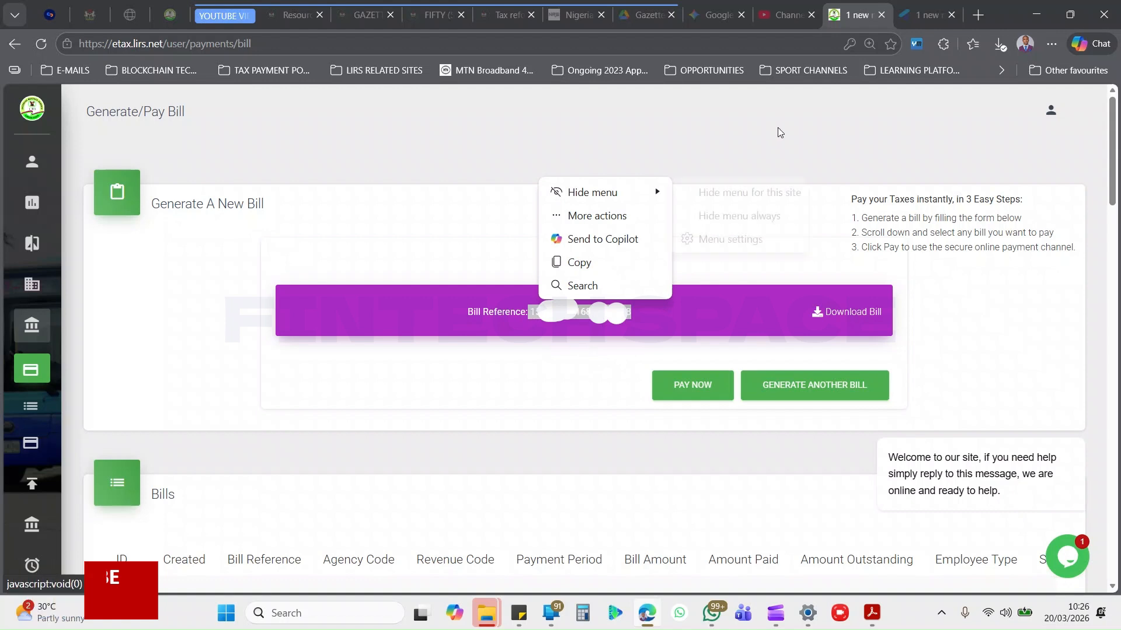
left_click(581, 267)
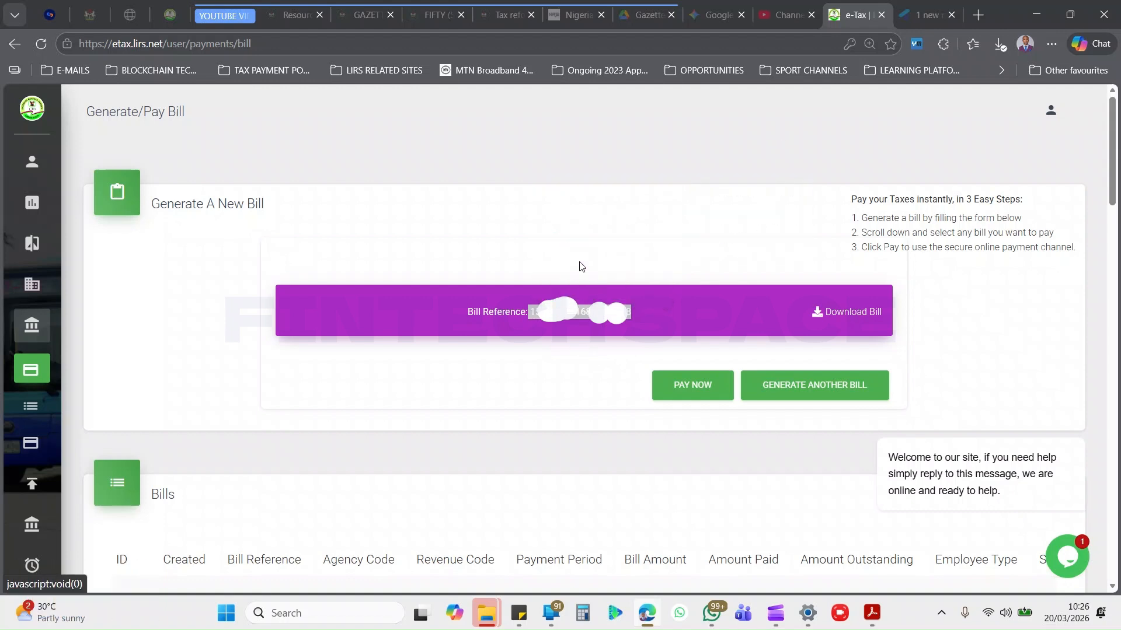
left_click(850, 315)
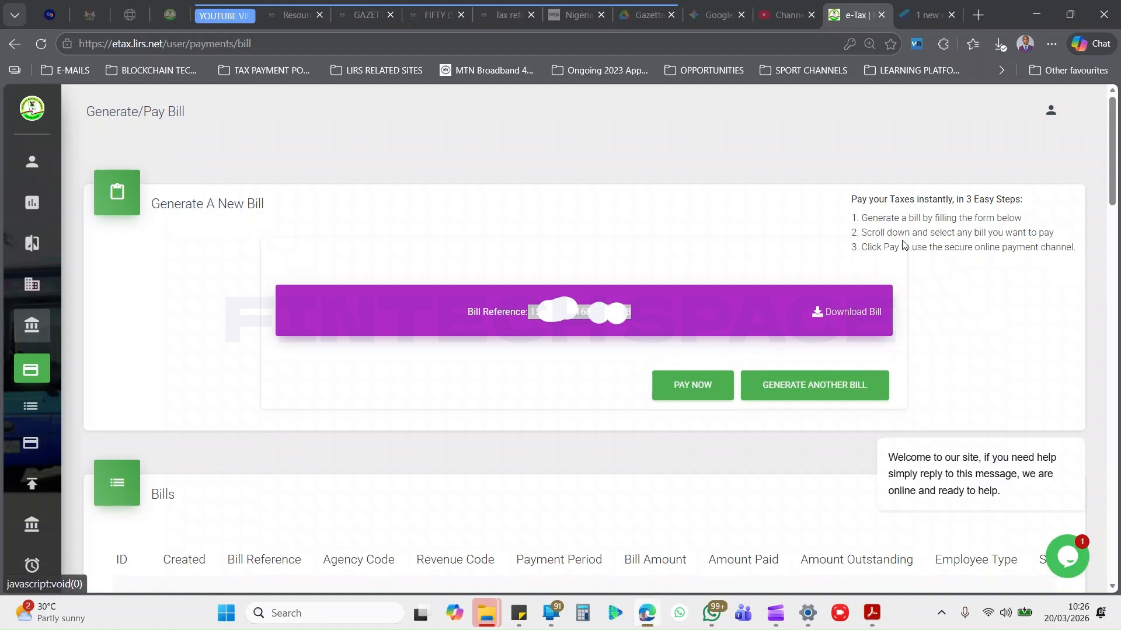